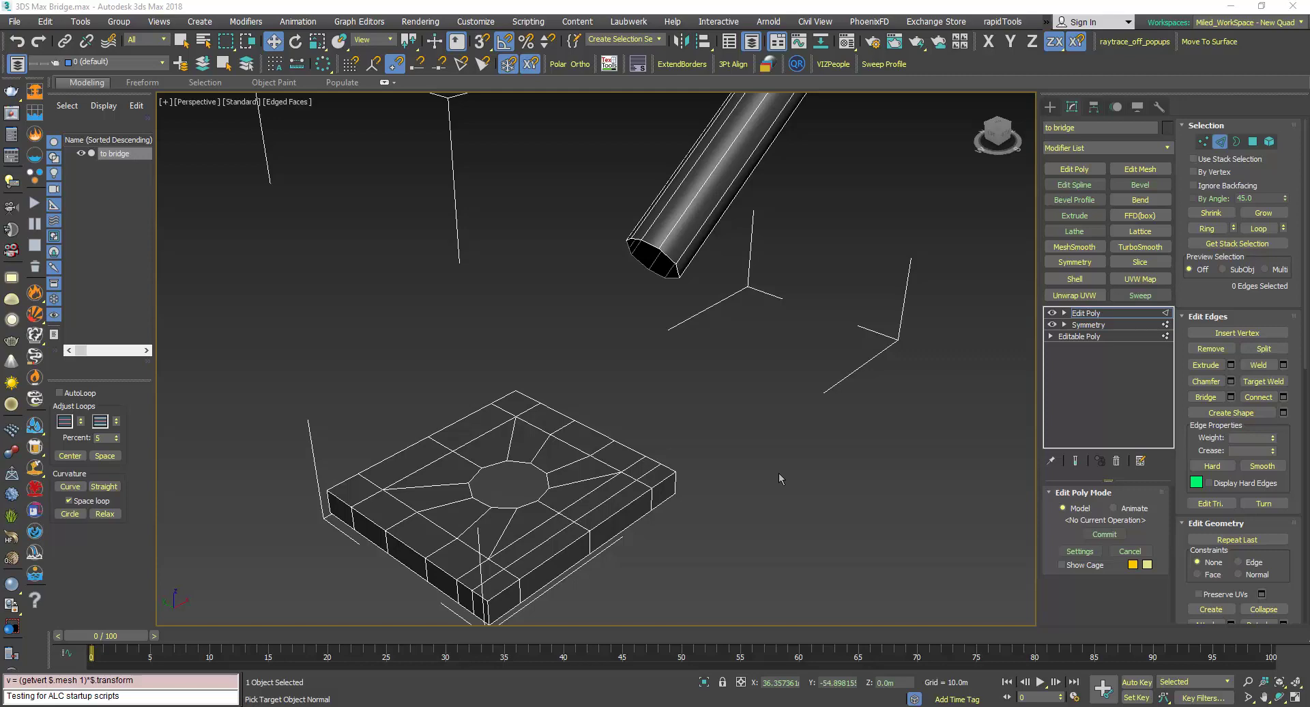
# Switch the 'to bridge' object's Edit Poly modifier to Edge sub-object level
pyautogui.moveTo(702, 474); pyautogui.dragTo(686, 486, button='middle')
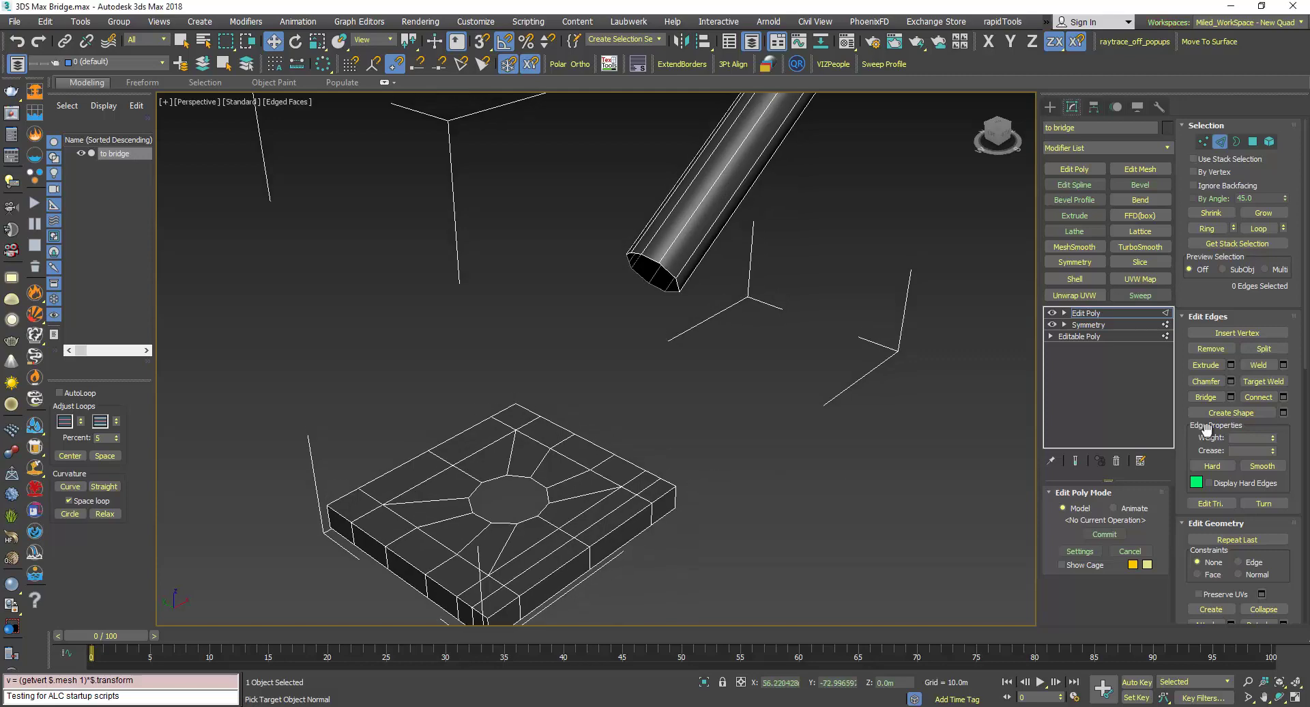
pyautogui.click(1066, 313)
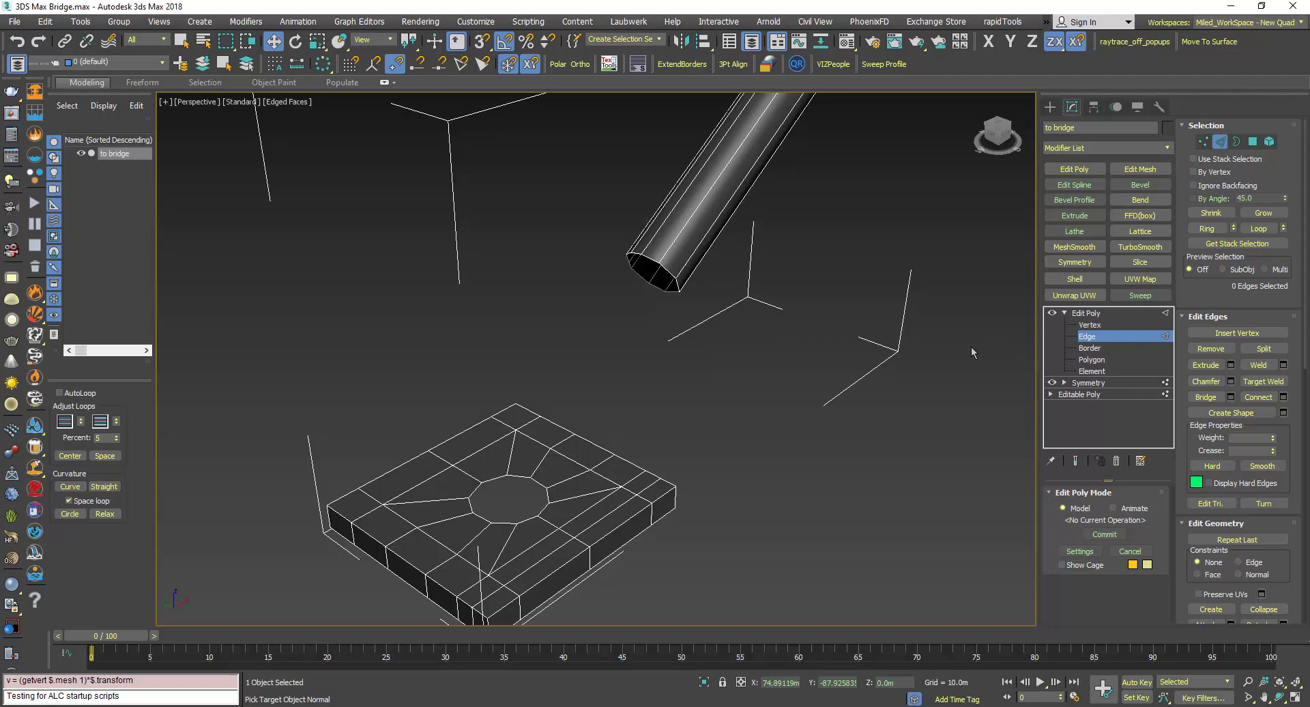
# Loop-select the cylinder's open-end edges and the block's central hole edges, 20 edges total
pyautogui.click(647, 259)
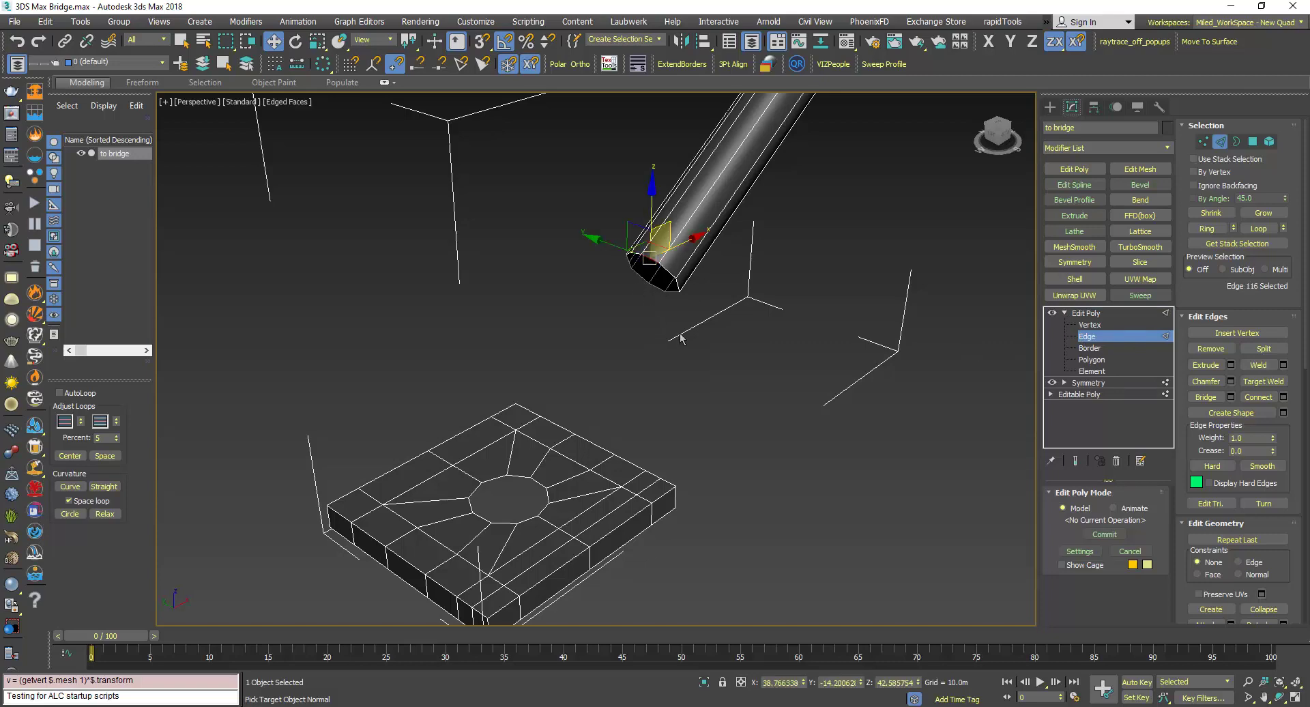
pyautogui.click(1258, 229)
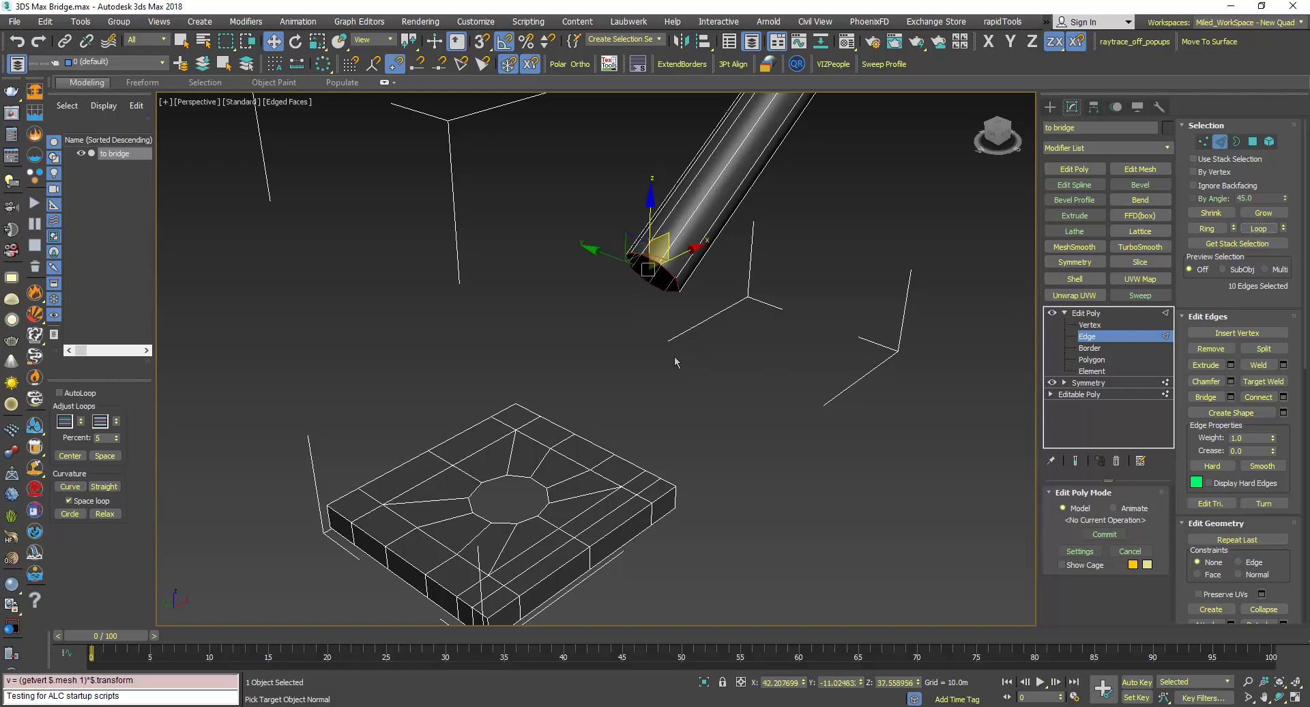
pyautogui.keyDown('ctrl'); pyautogui.click(497, 475); pyautogui.keyUp('ctrl')
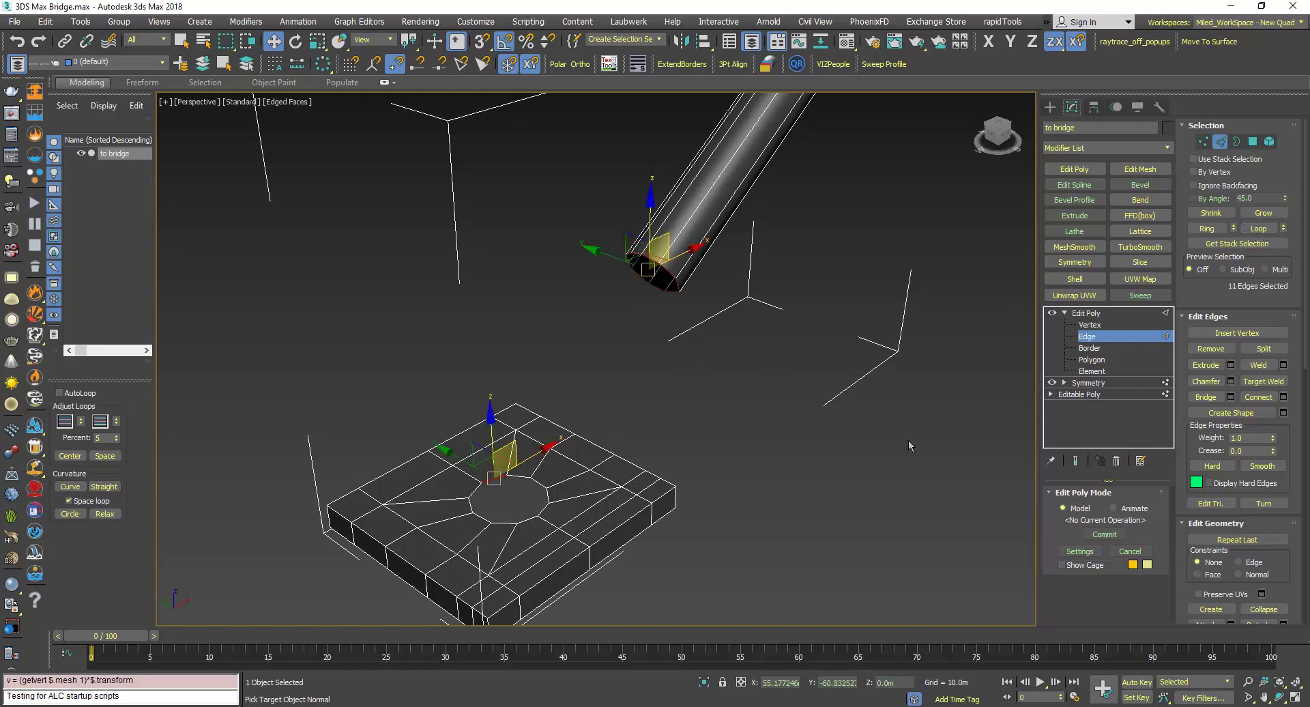
pyautogui.click(1258, 229)
pyautogui.moveTo(654, 362); pyautogui.dragTo(711, 372, button='middle')
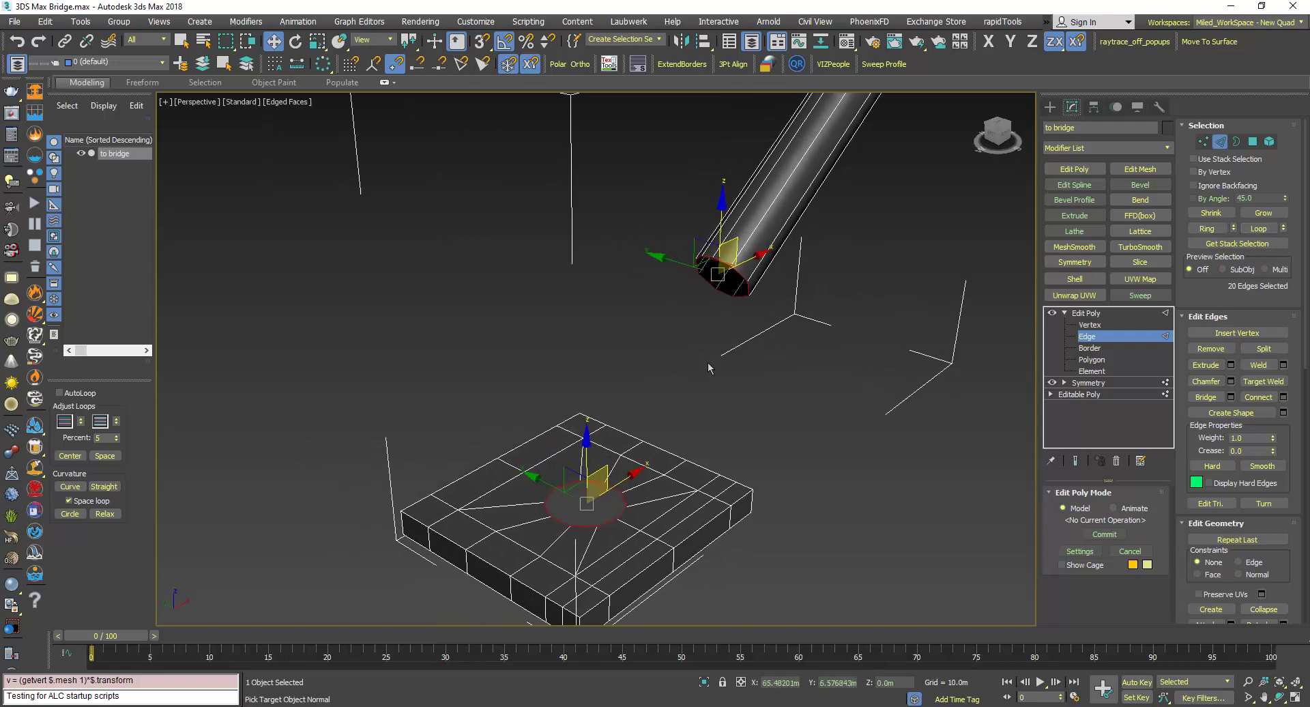
pyautogui.click(1233, 397)
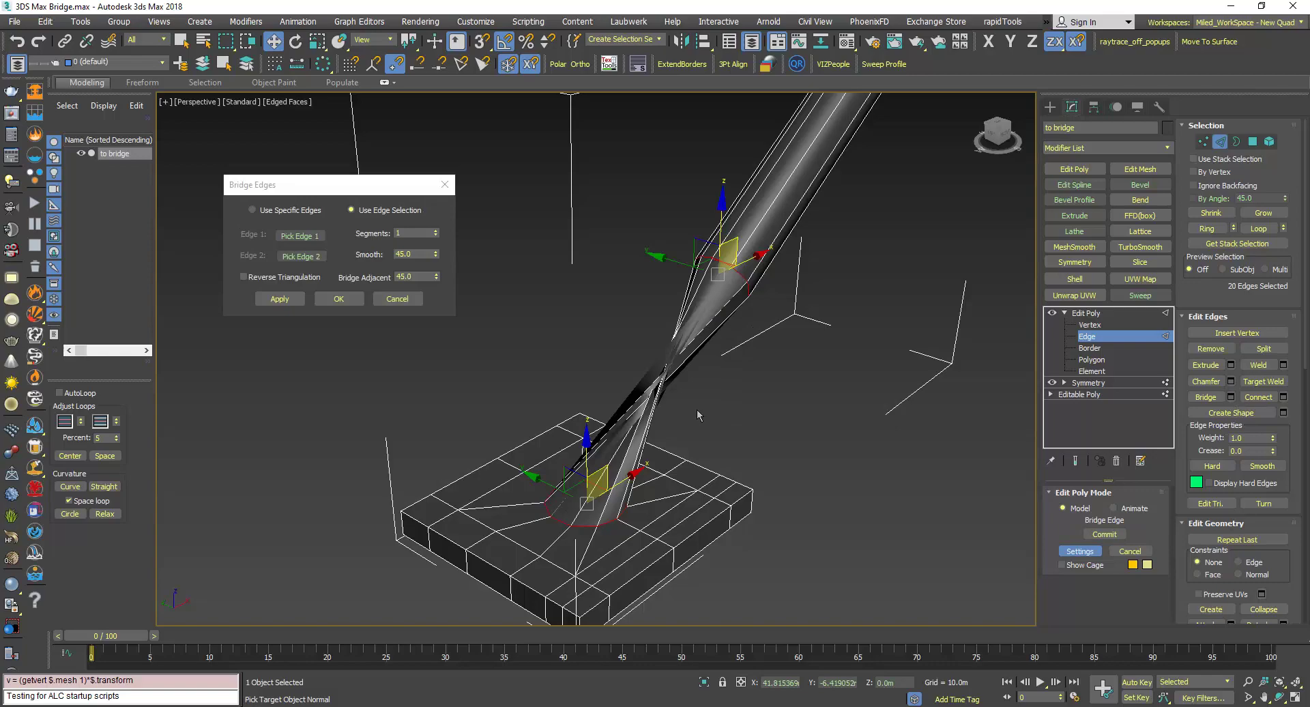
pyautogui.moveTo(698, 409)
pyautogui.keyDown('alt'); pyautogui.mouseDown(button='middle')
pyautogui.moveTo(865, 390)
pyautogui.moveTo(737, 372)
pyautogui.moveTo(655, 401)
pyautogui.moveTo(807, 409)
pyautogui.moveTo(690, 404)
pyautogui.mouseUp(button='middle'); pyautogui.keyUp('alt')
pyautogui.click(395, 297)
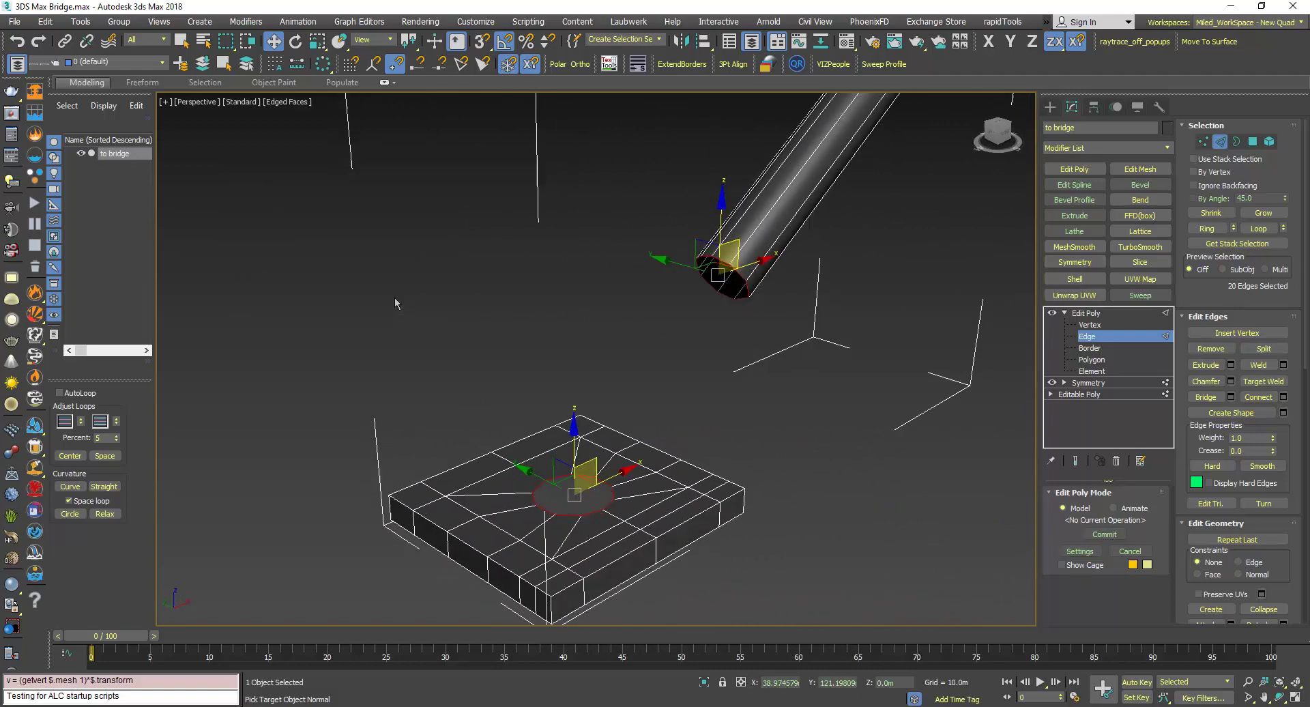
# At Border level, select the tube's open-end border and add the block's hole border
pyautogui.moveTo(565, 350)
pyautogui.mouseDown(button='middle')
pyautogui.moveTo(508, 341)
pyautogui.moveTo(547, 332)
pyautogui.moveTo(550, 343)
pyautogui.mouseUp(button='middle')
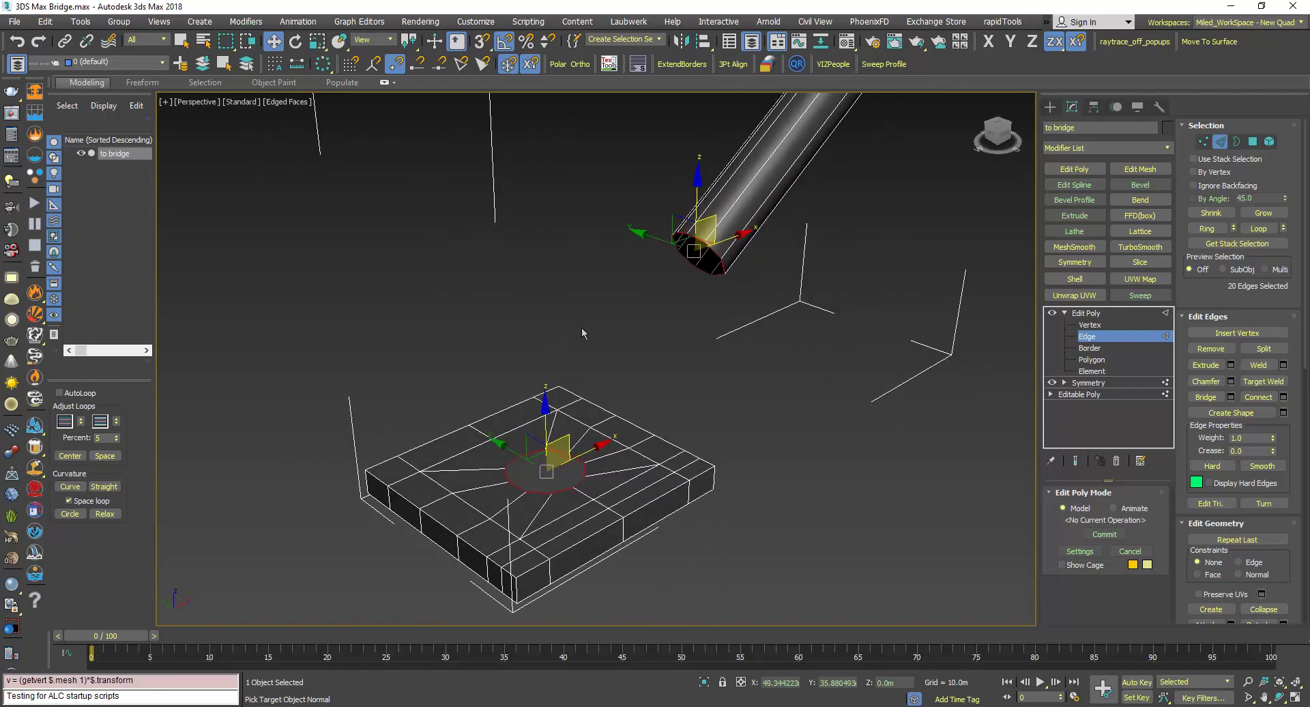
pyautogui.click(1092, 349)
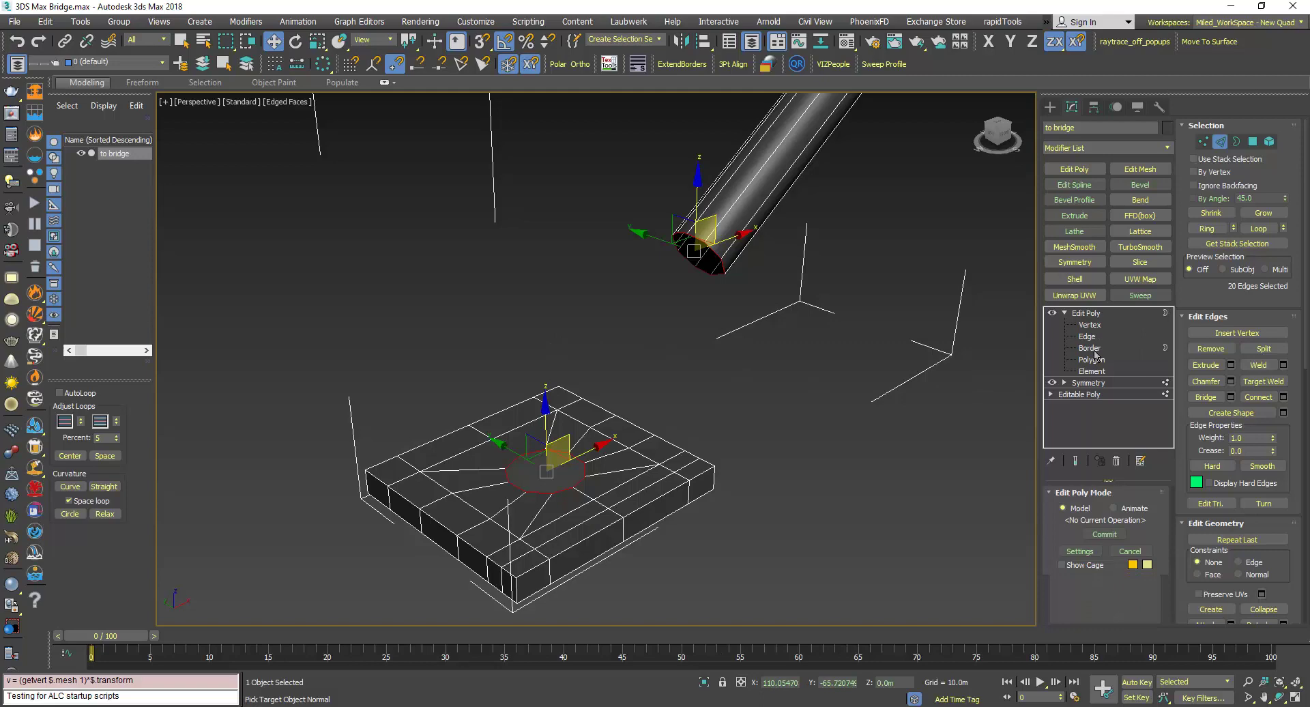
pyautogui.click(712, 251)
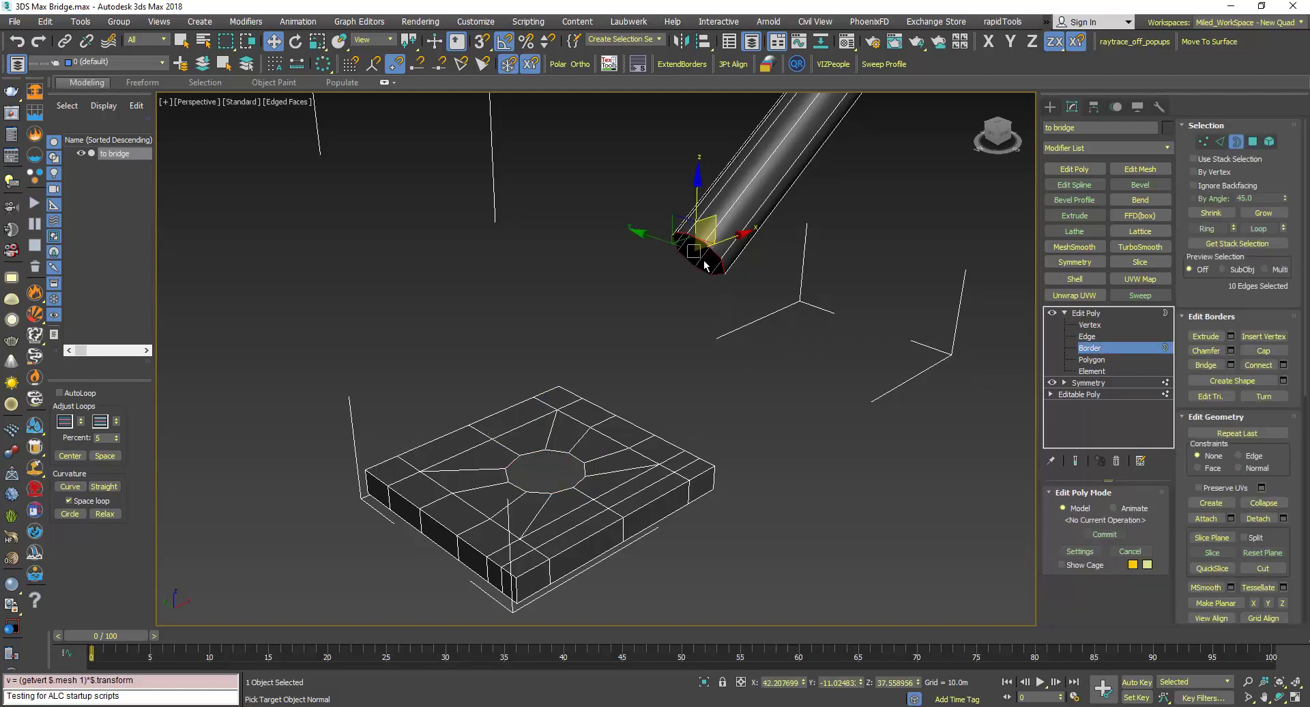
pyautogui.keyDown('ctrl'); pyautogui.click(559, 452); pyautogui.keyUp('ctrl')
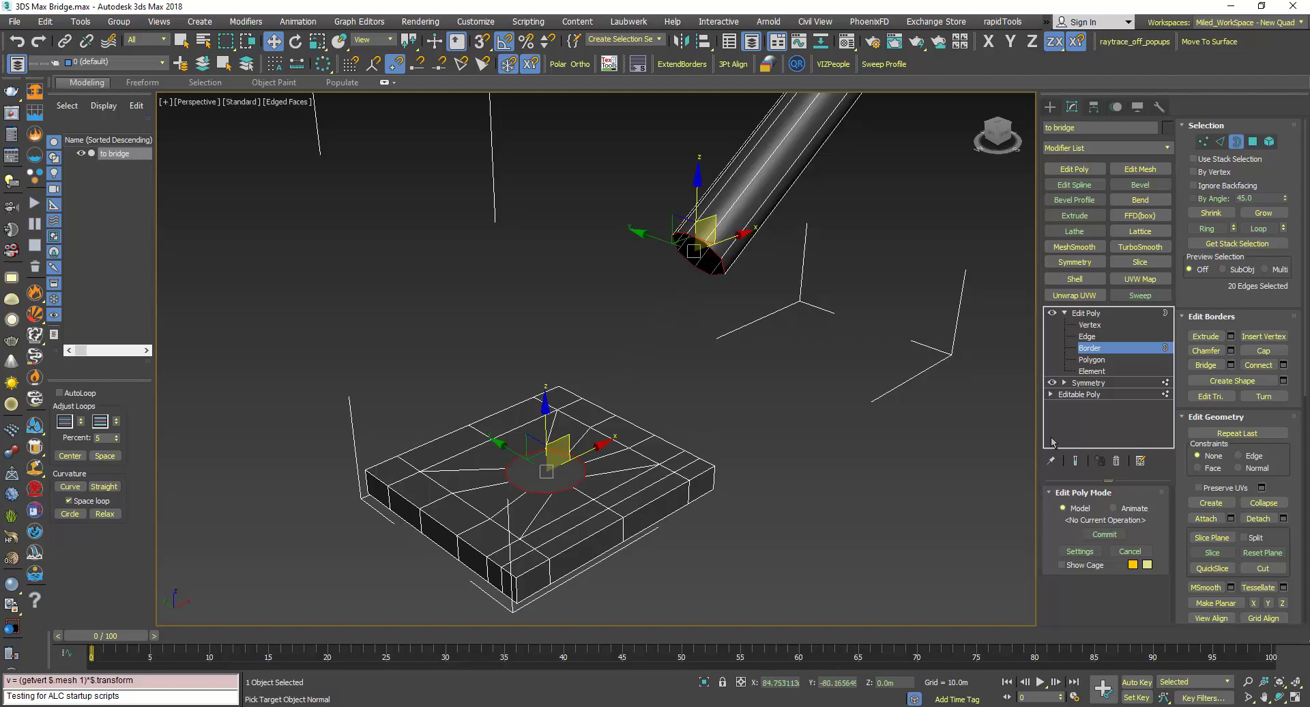
pyautogui.click(1231, 364)
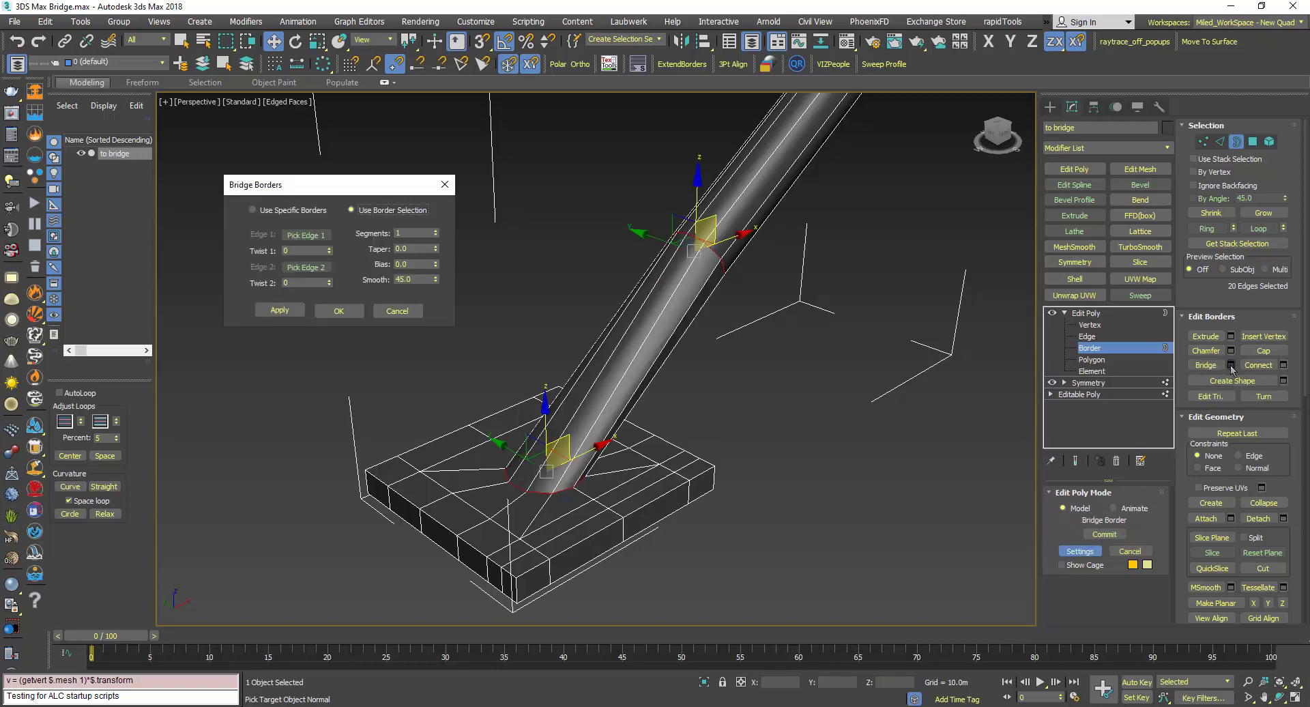
pyautogui.moveTo(620, 492)
pyautogui.keyDown('alt'); pyautogui.mouseDown(button='middle')
pyautogui.moveTo(482, 464)
pyautogui.moveTo(635, 439)
pyautogui.moveTo(669, 488)
pyautogui.moveTo(703, 489)
pyautogui.moveTo(600, 494)
pyautogui.moveTo(497, 468)
pyautogui.moveTo(746, 498)
pyautogui.moveTo(600, 493)
pyautogui.moveTo(625, 503)
pyautogui.mouseUp(button='middle'); pyautogui.keyUp('alt')
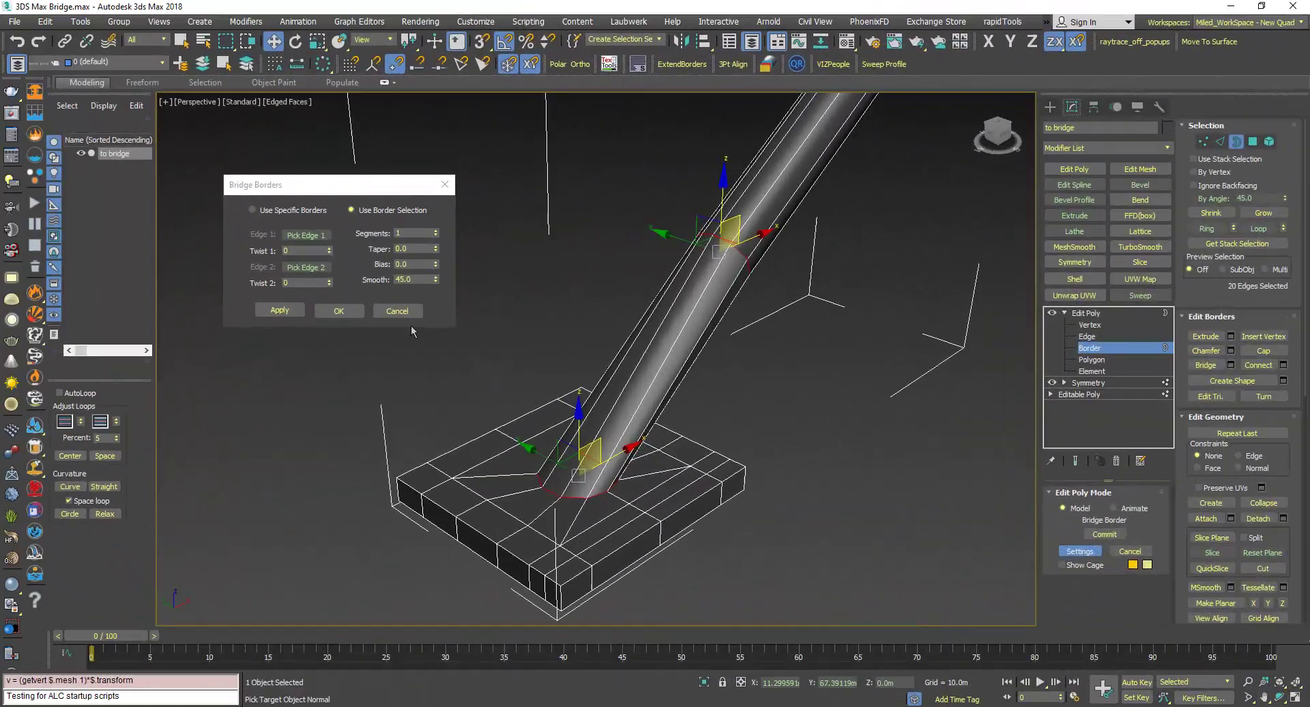
pyautogui.click(398, 313)
pyautogui.keyDown('alt'); pyautogui.moveTo(530, 378); pyautogui.dragTo(578, 362, button='middle'); pyautogui.keyUp('alt')
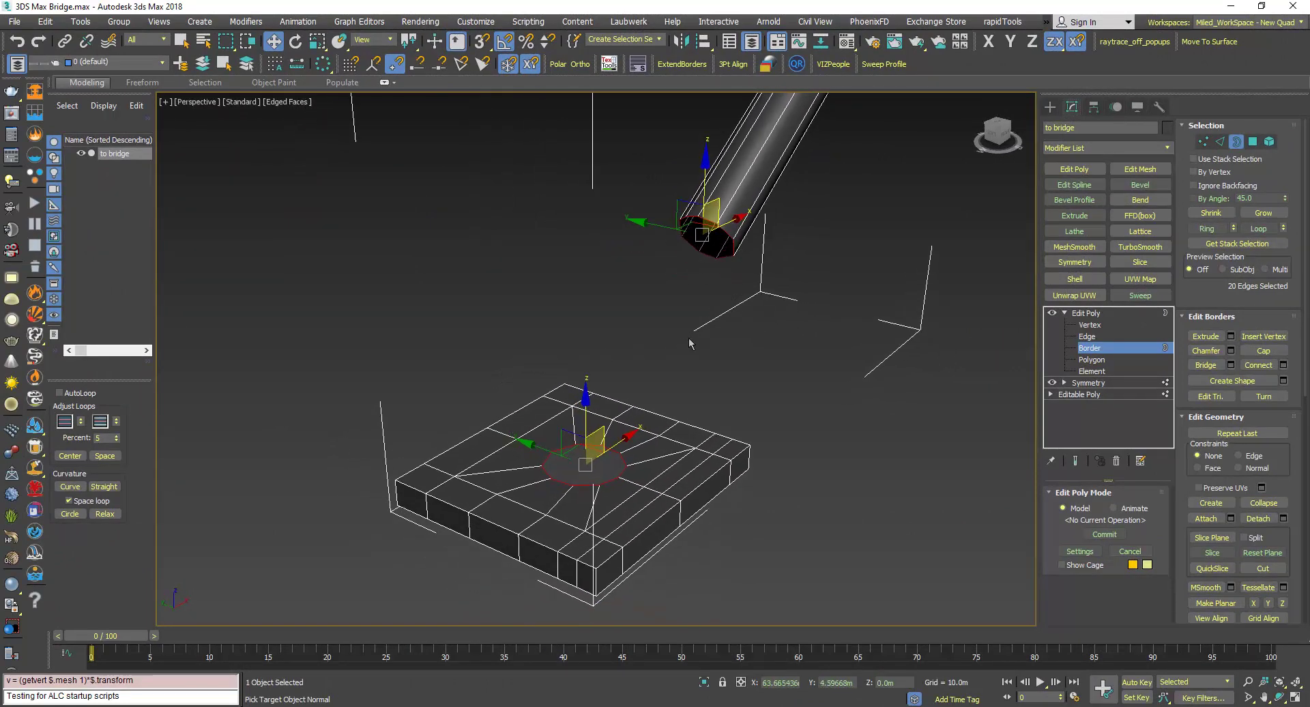
# Deselect the borders, leaving 0 selected, and return Edit Poly to Edge level
pyautogui.keyDown('alt'); pyautogui.moveTo(689, 343); pyautogui.dragTo(681, 366, button='middle'); pyautogui.keyUp('alt')
pyautogui.scroll(-3, 635, 366)
pyautogui.scroll(3, 634, 366)
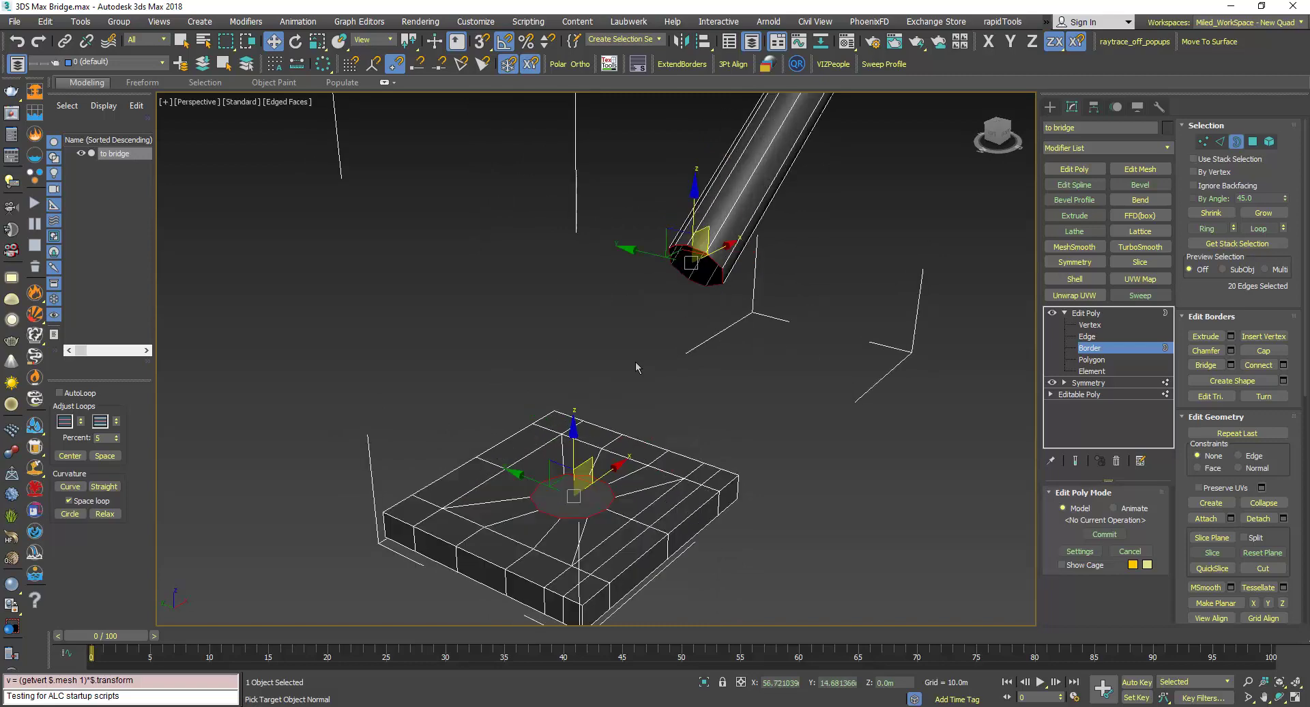
pyautogui.click(636, 361)
pyautogui.scroll(-3, 622, 358)
pyautogui.moveTo(625, 370); pyautogui.dragTo(610, 425, button='middle')
pyautogui.click(1088, 337)
pyautogui.scroll(2, 610, 425)
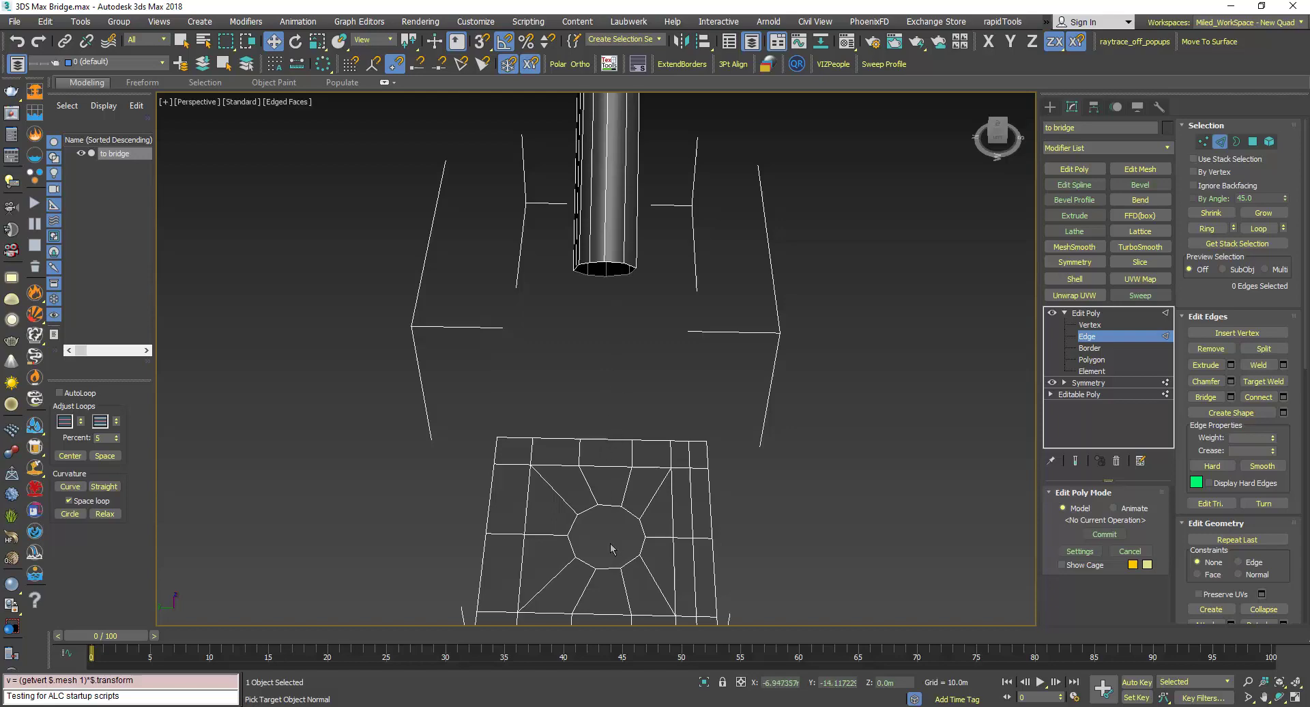
# Select one bottom edge of the block's octagonal hole plus one edge on the cylinder's open end
pyautogui.click(612, 568)
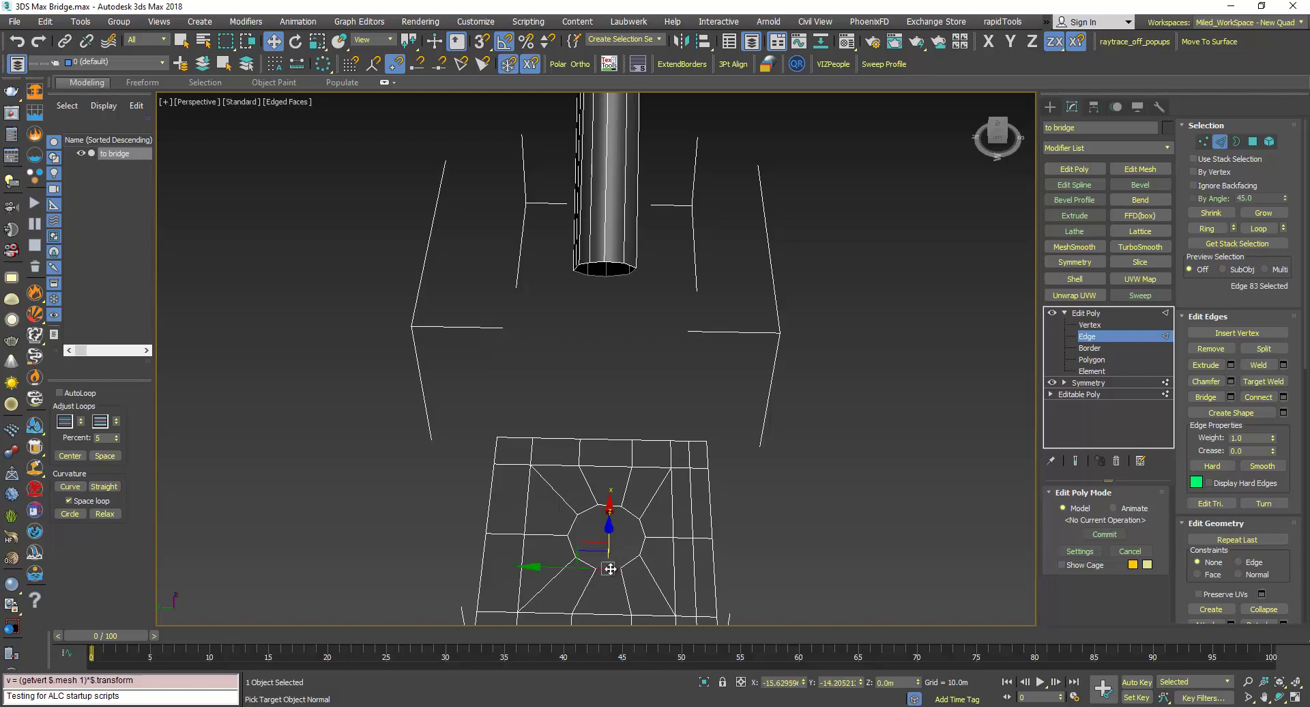
pyautogui.keyDown('ctrl'); pyautogui.click(613, 264); pyautogui.keyUp('ctrl')
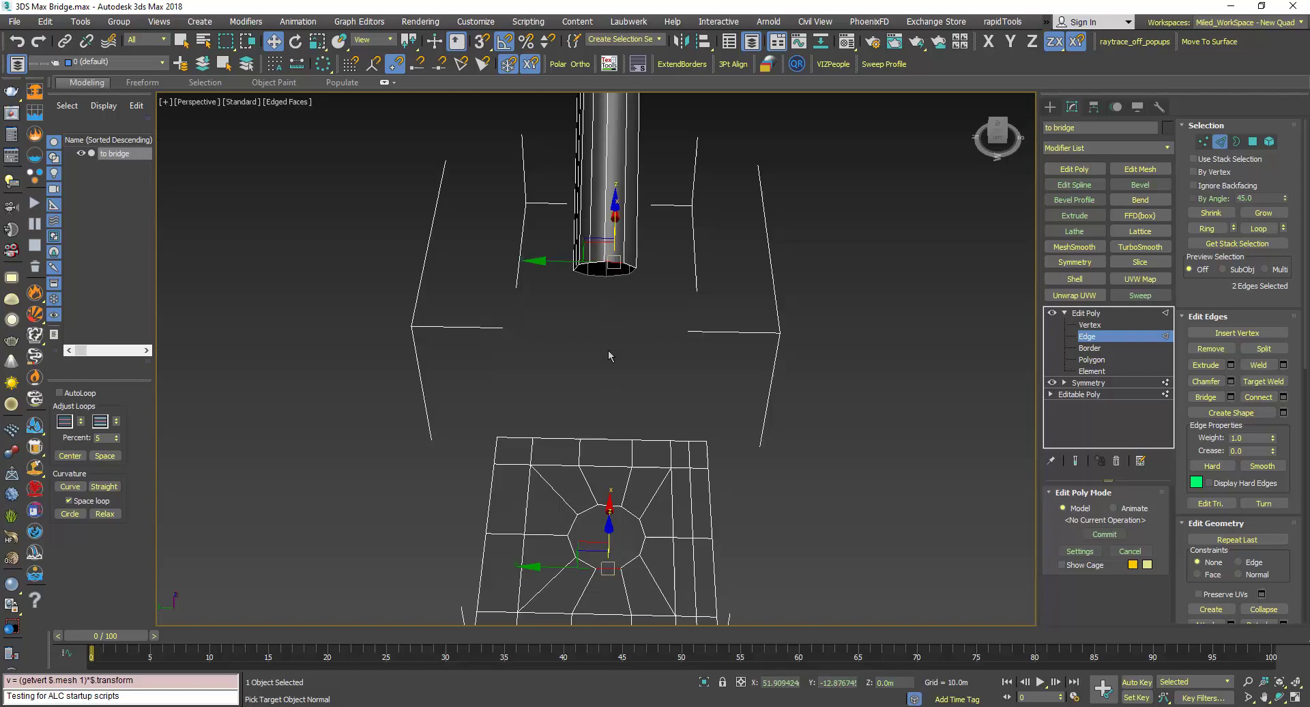
pyautogui.keyDown('alt'); pyautogui.moveTo(585, 392); pyautogui.dragTo(563, 355, button='middle'); pyautogui.keyUp('alt')
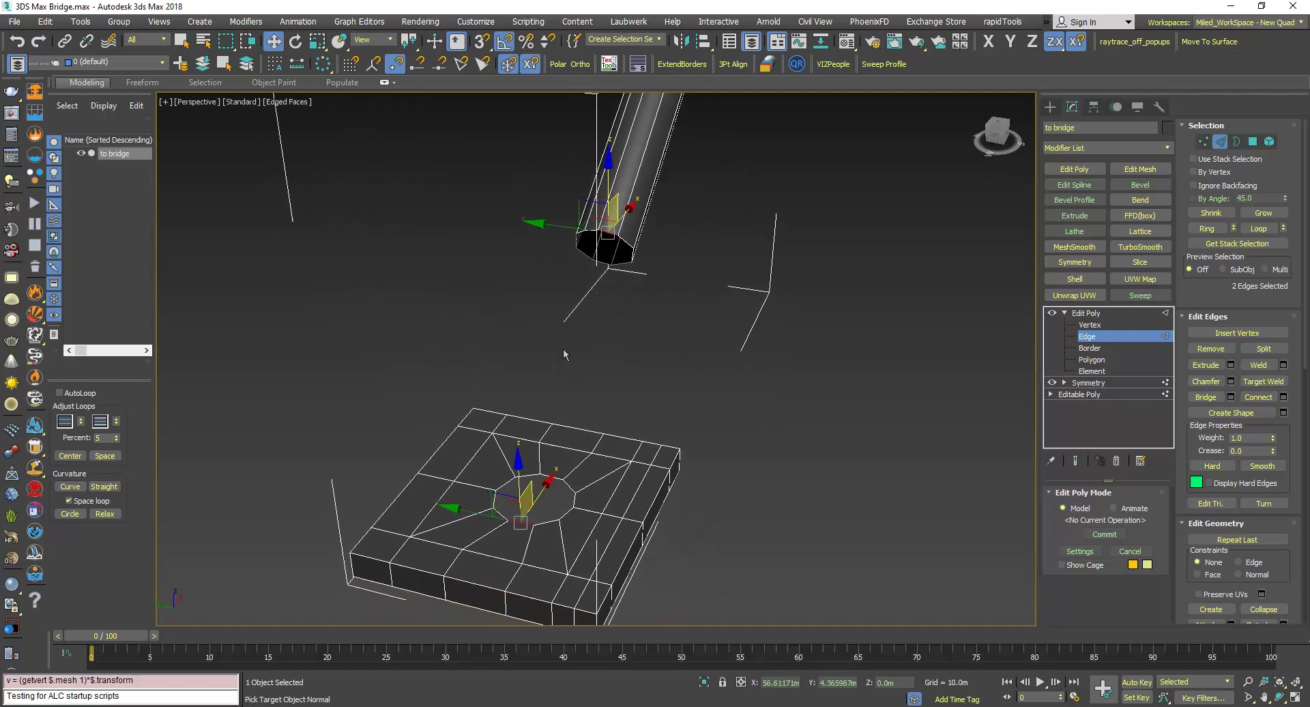
# Bridge the two selected edges into a flat strip, then clear the selection at Border level
pyautogui.click(1206, 397)
pyautogui.moveTo(573, 419)
pyautogui.mouseDown(button='middle')
pyautogui.moveTo(555, 404)
pyautogui.moveTo(579, 416)
pyautogui.mouseUp(button='middle')
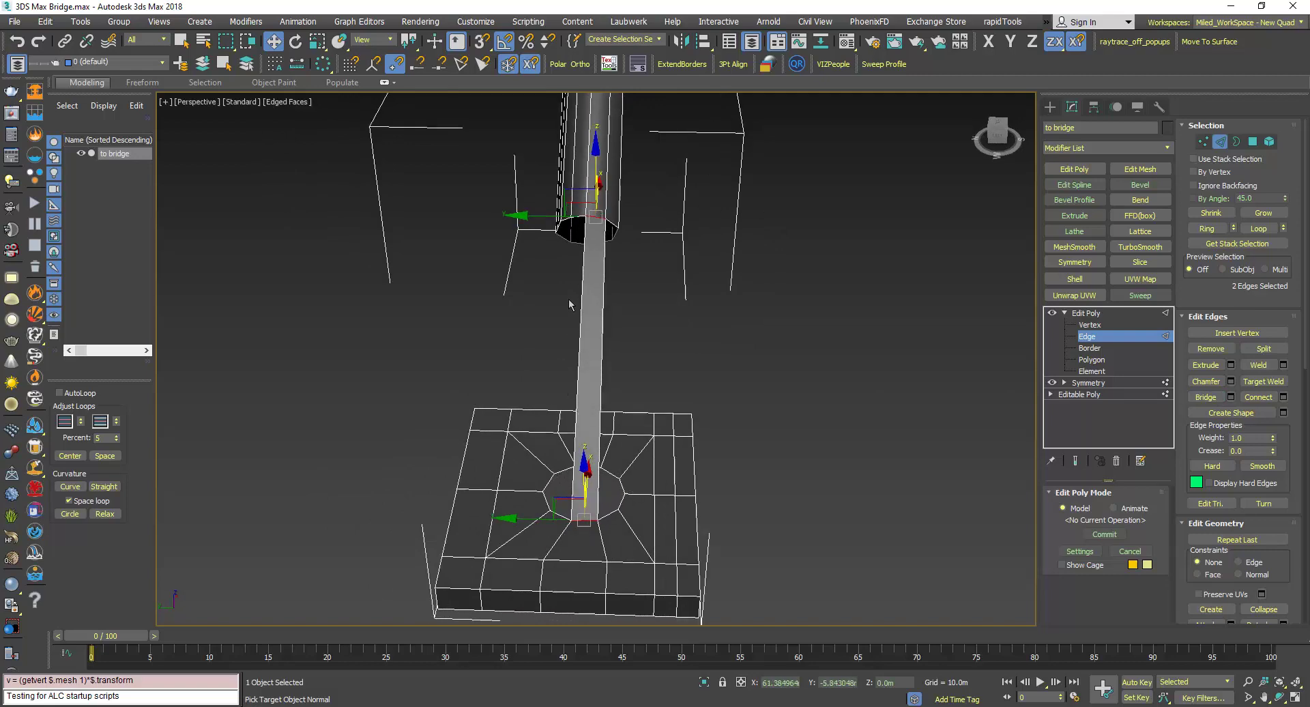
pyautogui.click(685, 321)
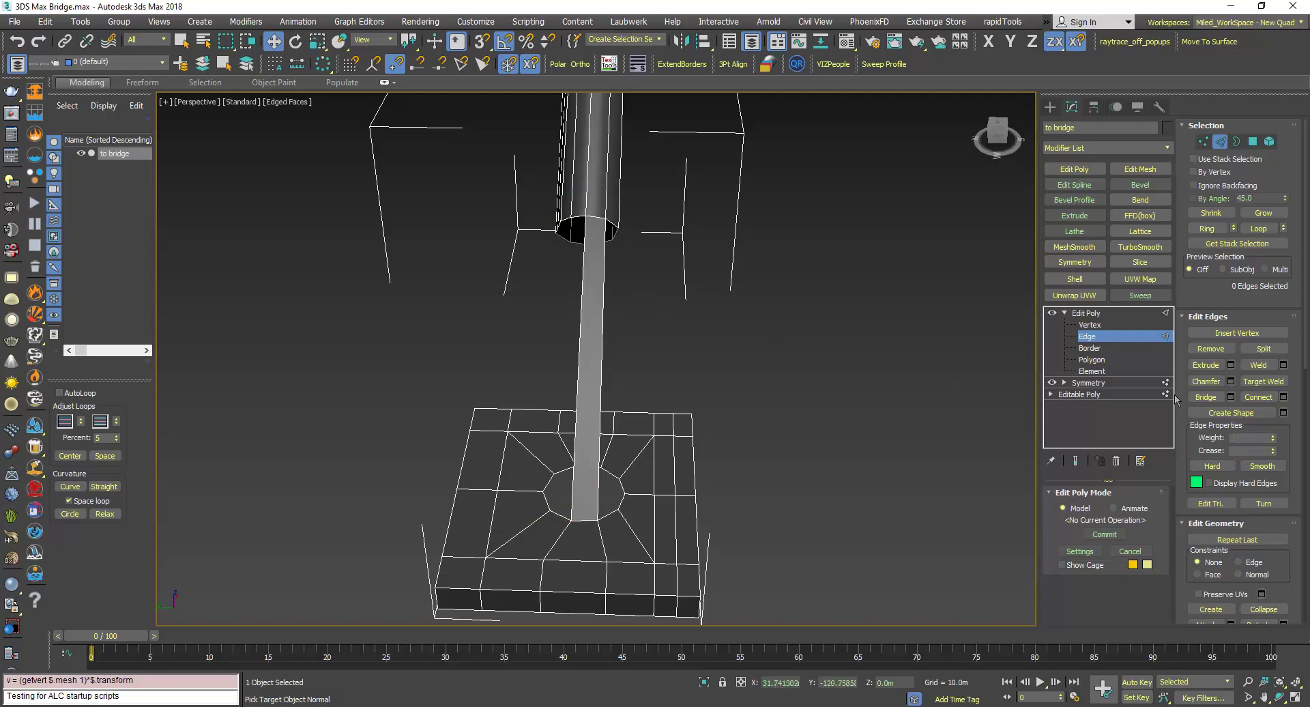
pyautogui.click(1236, 141)
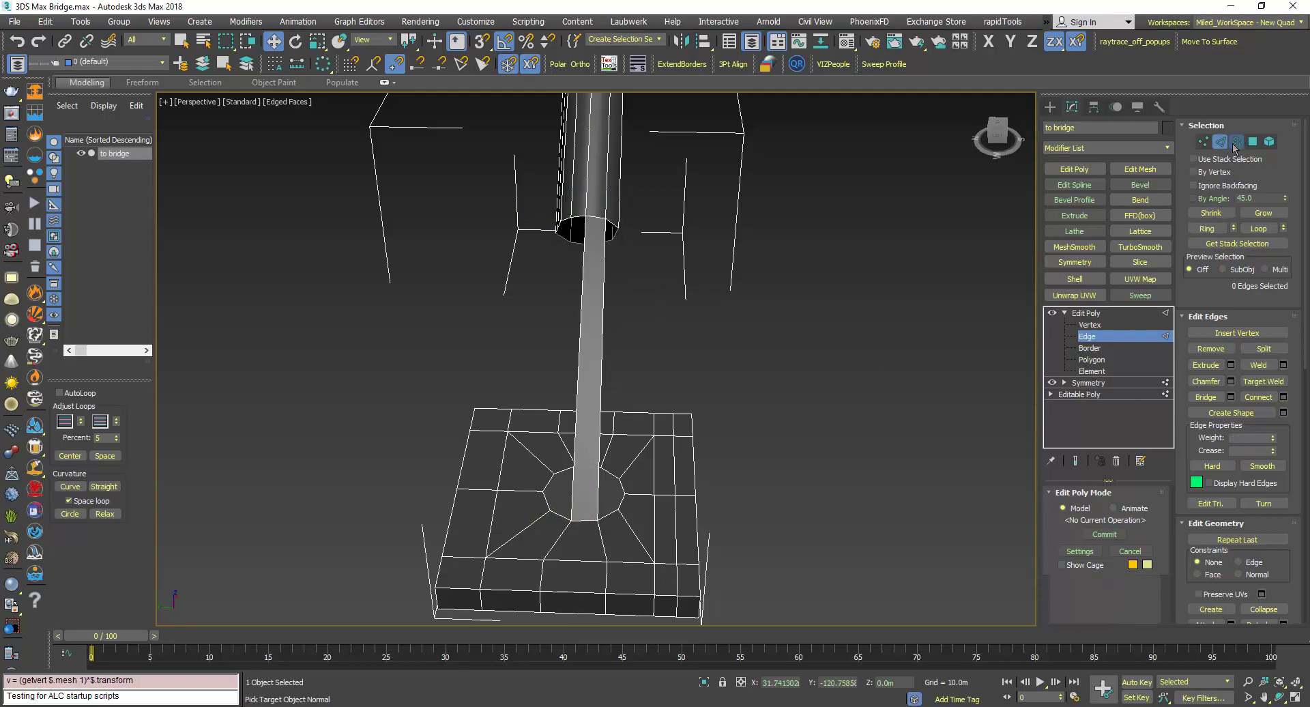
pyautogui.click(572, 223)
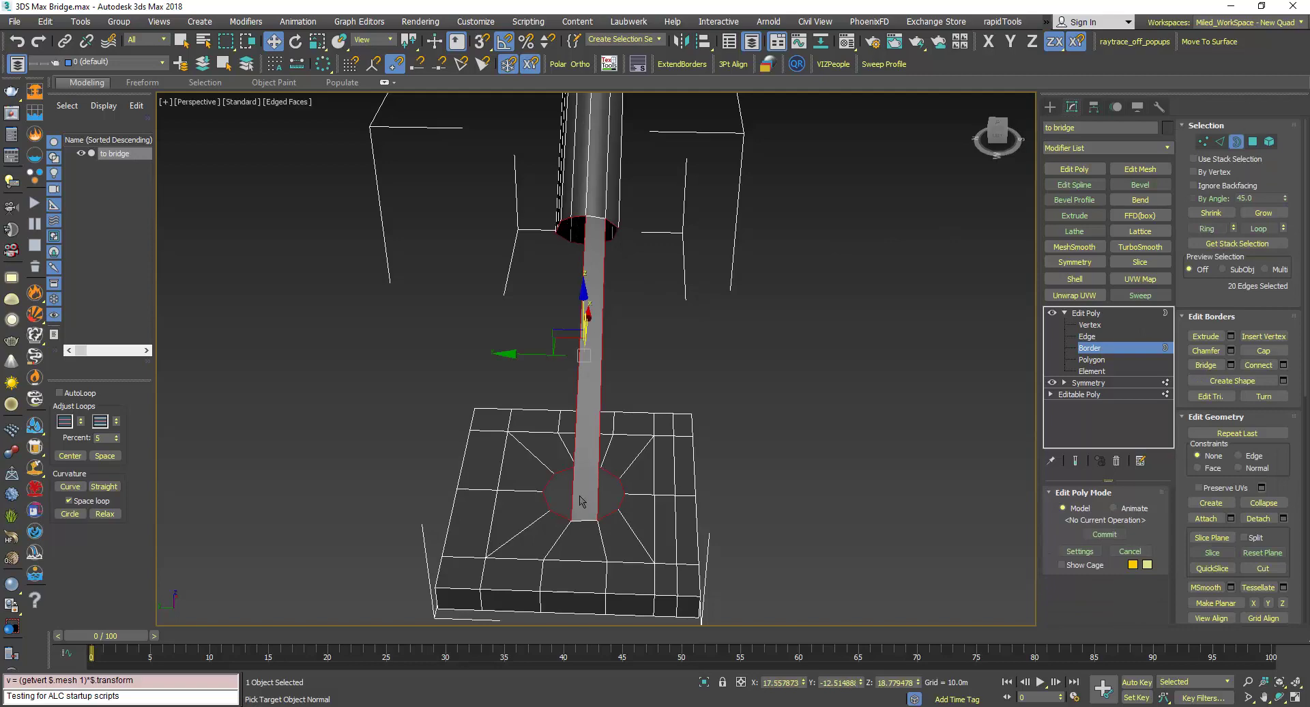
pyautogui.keyDown('alt'); pyautogui.moveTo(584, 503); pyautogui.dragTo(547, 491, button='middle'); pyautogui.keyUp('alt')
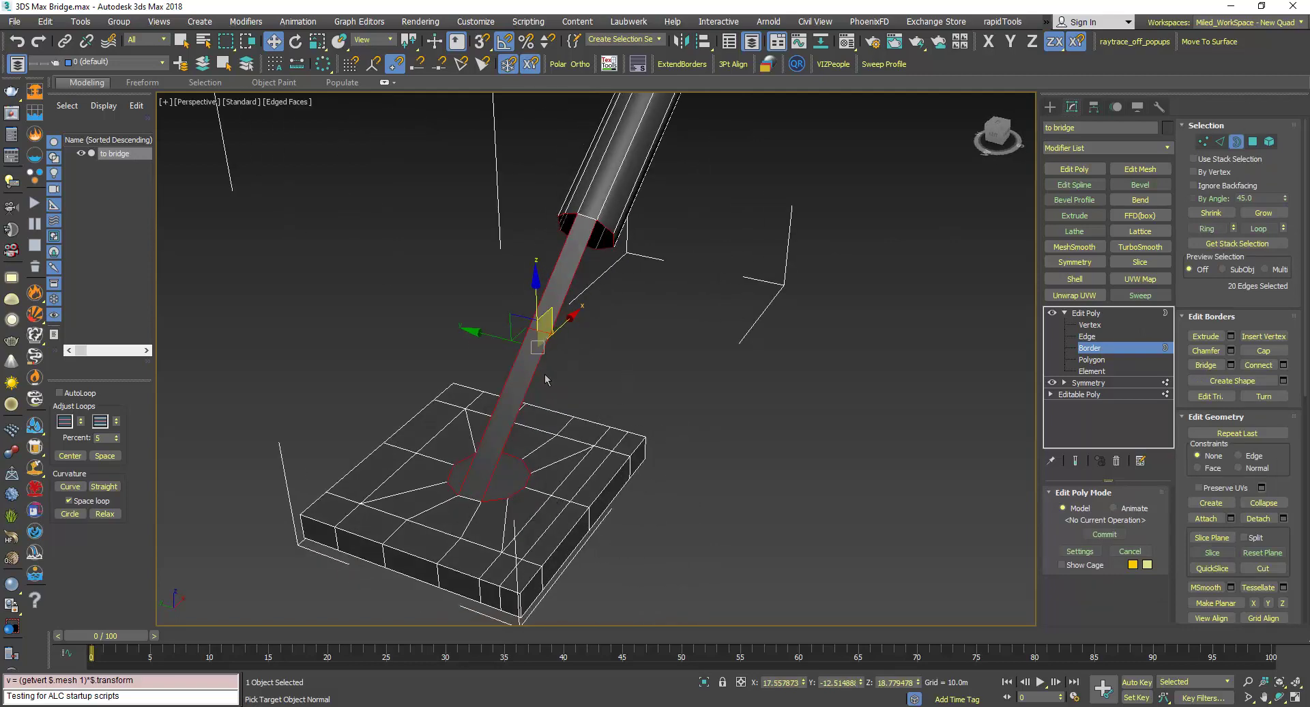
pyautogui.keyDown('alt'); pyautogui.moveTo(545, 374); pyautogui.dragTo(580, 355, button='middle'); pyautogui.keyUp('alt')
pyautogui.scroll(3, 580, 355)
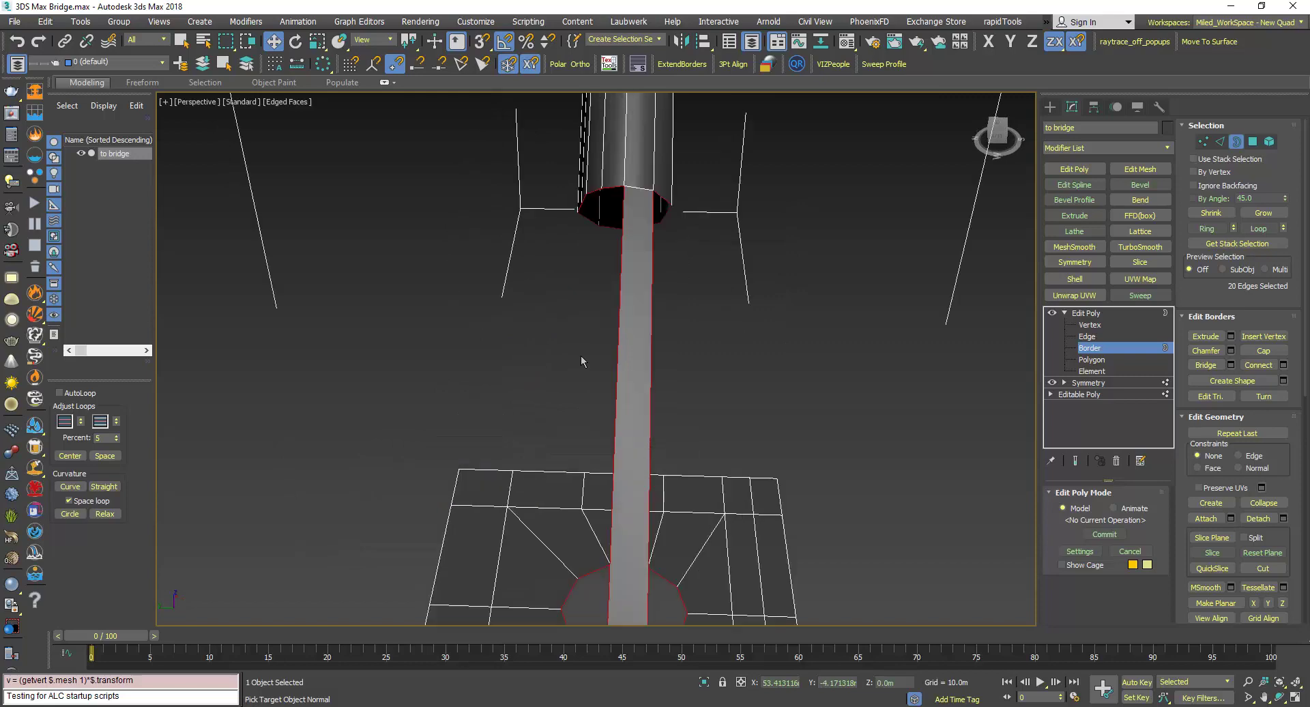
pyautogui.scroll(-3, 580, 355)
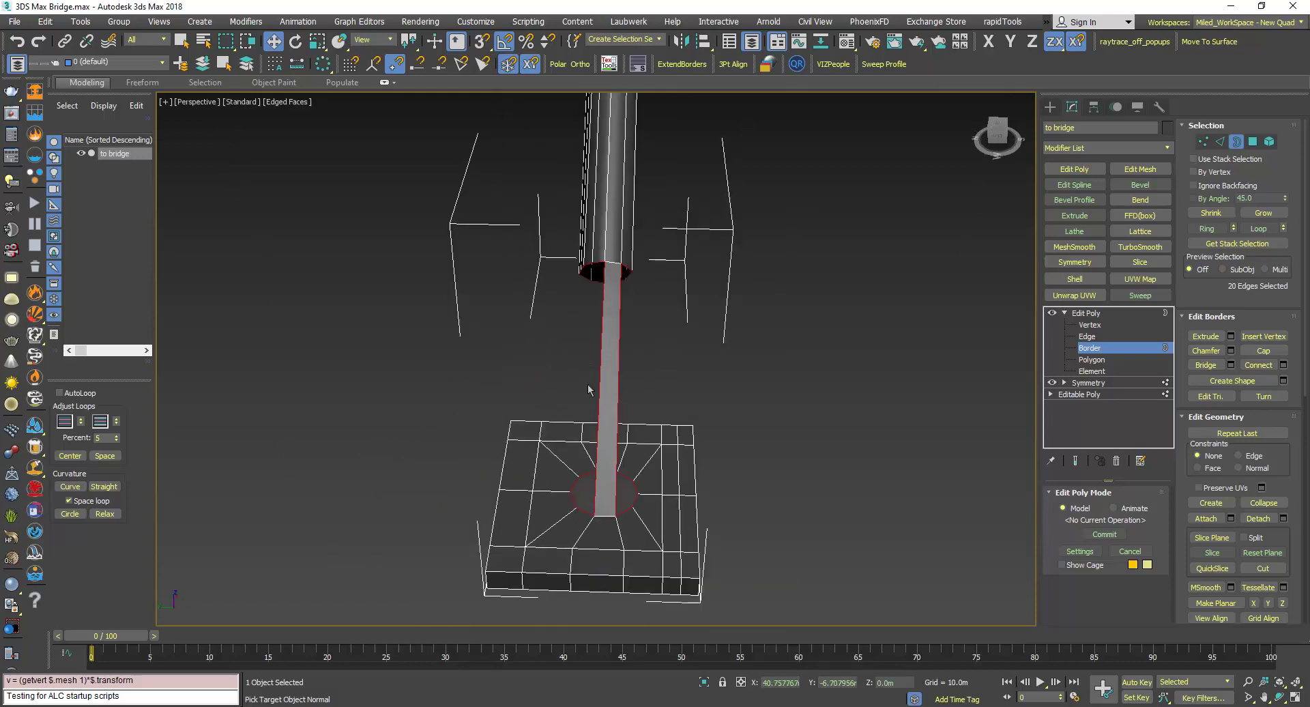
pyautogui.scroll(2, 624, 365)
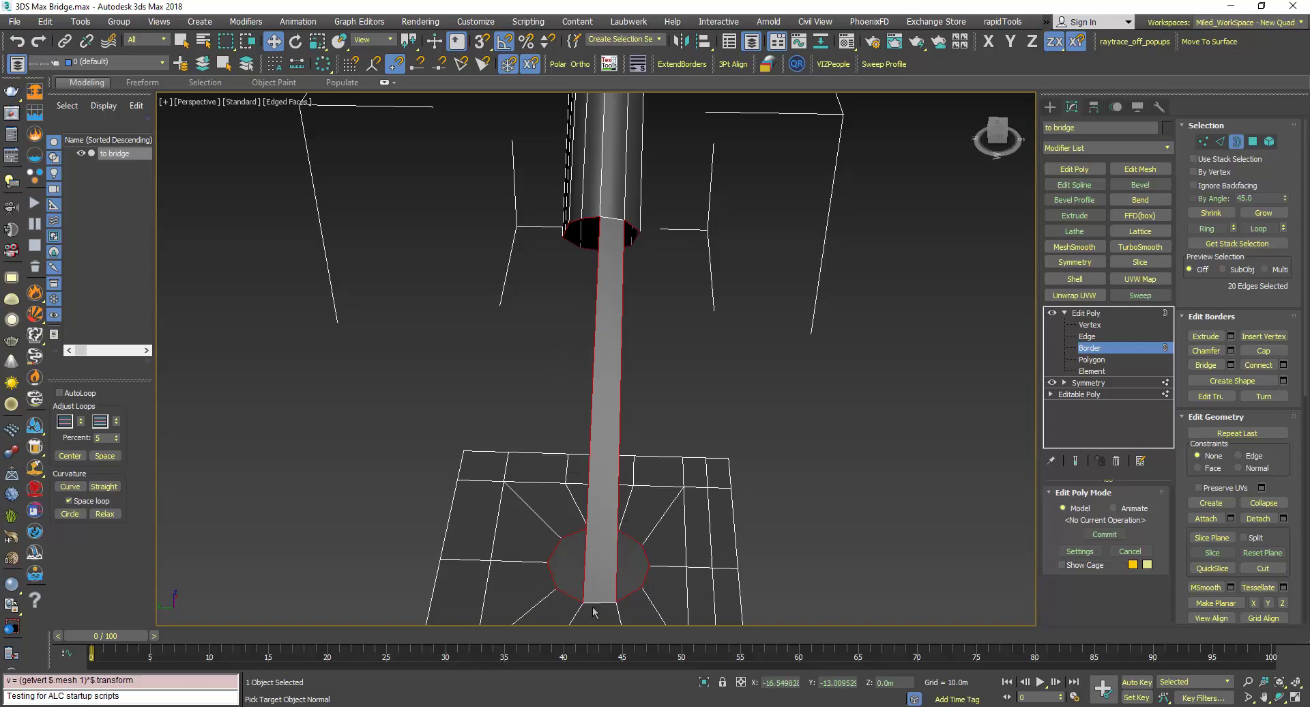
pyautogui.scroll(2, 624, 204)
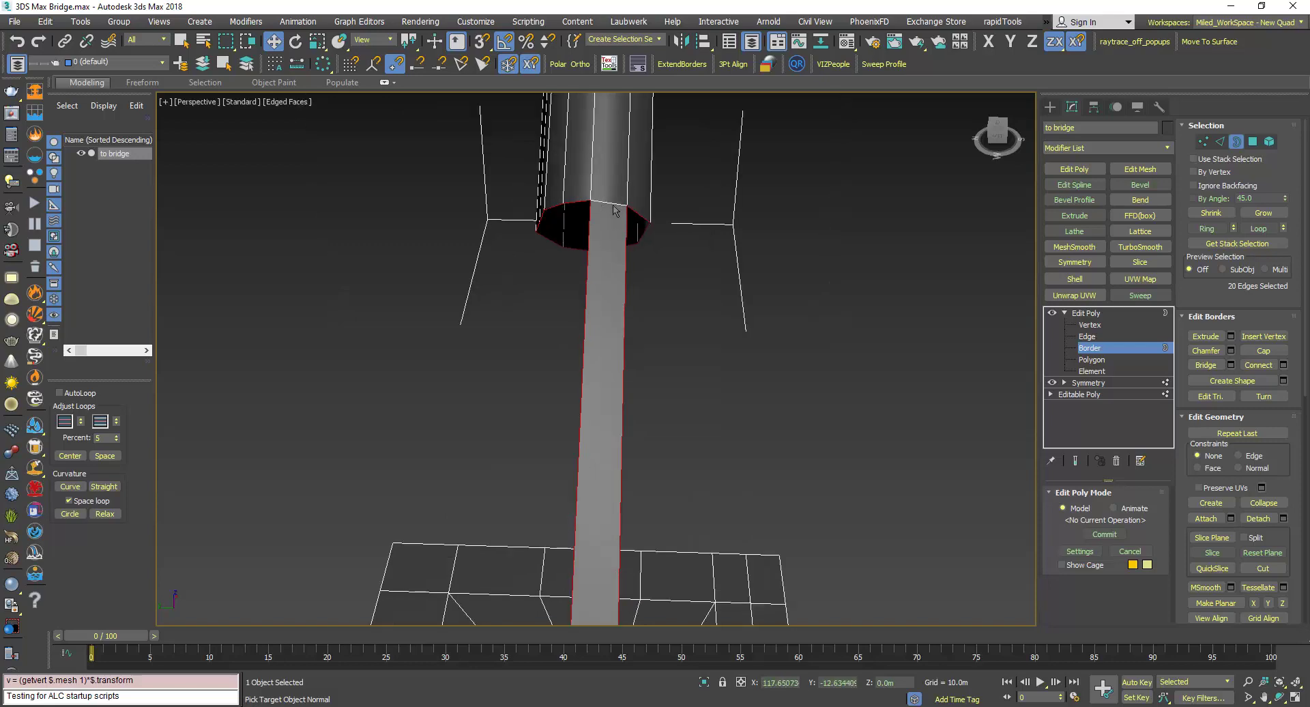
pyautogui.scroll(-2, 614, 219)
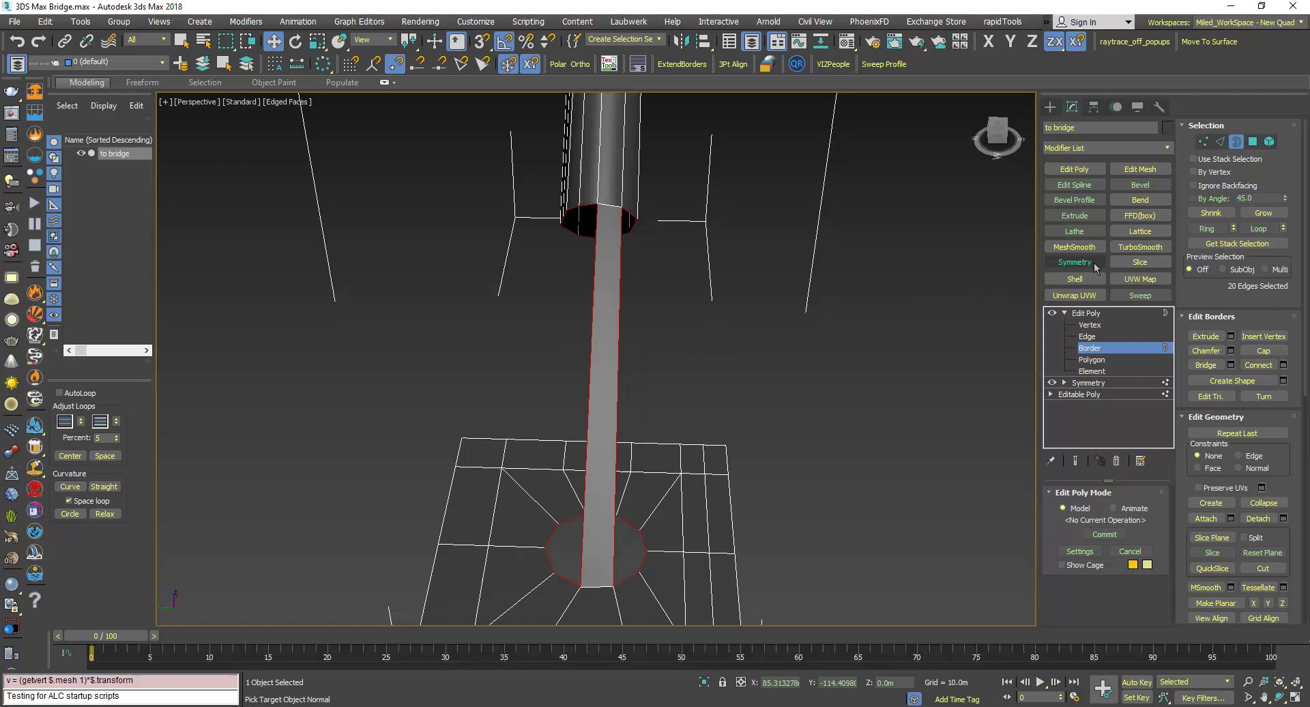
# At Edge level, Alt-drag to drop the strip's two long side edges, leaving 18 edges
pyautogui.click(1221, 142)
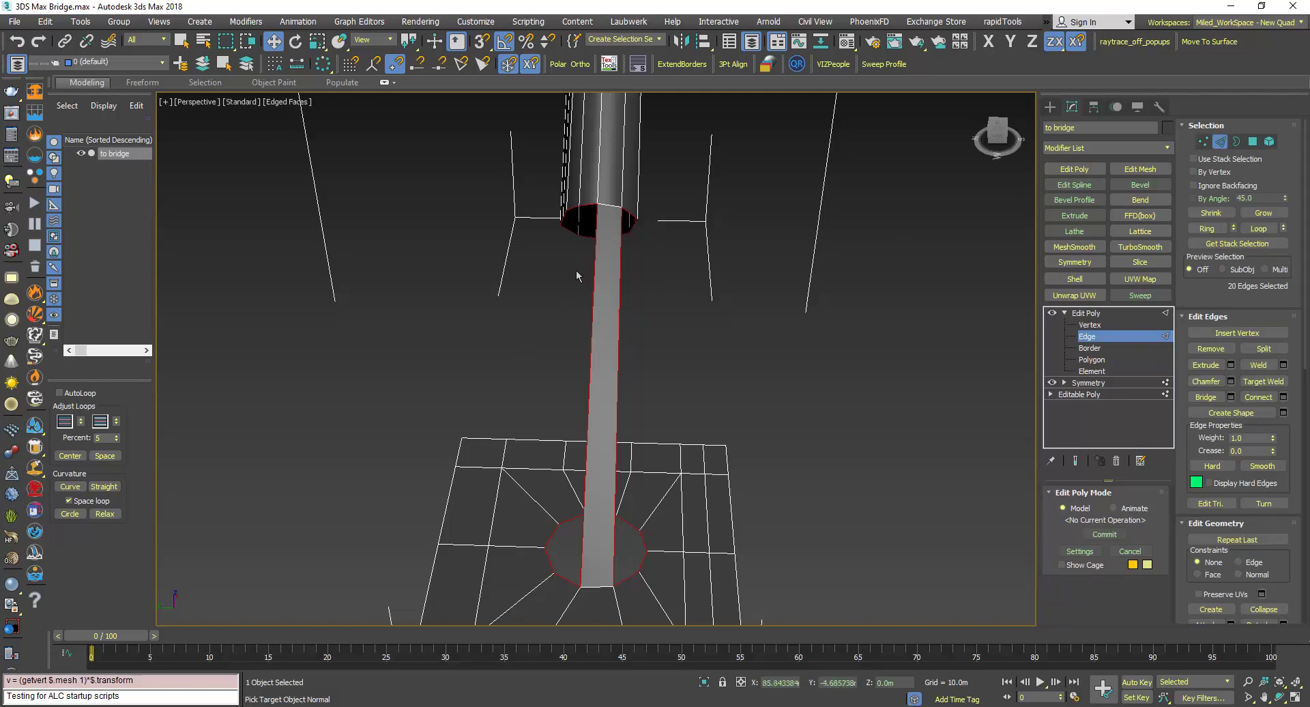
pyautogui.keyDown('alt'); pyautogui.moveTo(491, 321); pyautogui.dragTo(605, 344); pyautogui.keyUp('alt')
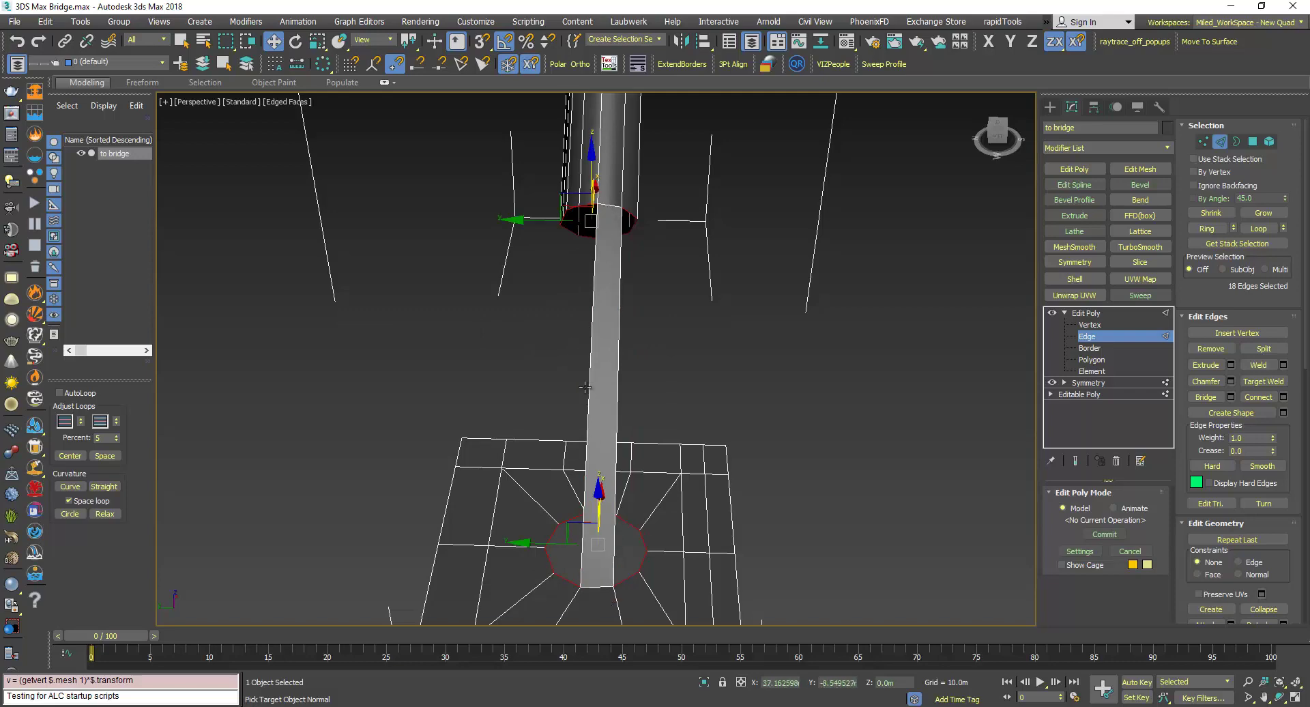
# Preview the bridge in the Bridge Edges caddy and accept it with OK, tubing cylinder to base hole
pyautogui.click(1231, 397)
pyautogui.keyDown('alt'); pyautogui.moveTo(591, 403); pyautogui.dragTo(597, 428, button='middle'); pyautogui.keyUp('alt')
pyautogui.click(338, 299)
pyautogui.scroll(-3, 546, 400)
pyautogui.scroll(4, 627, 382)
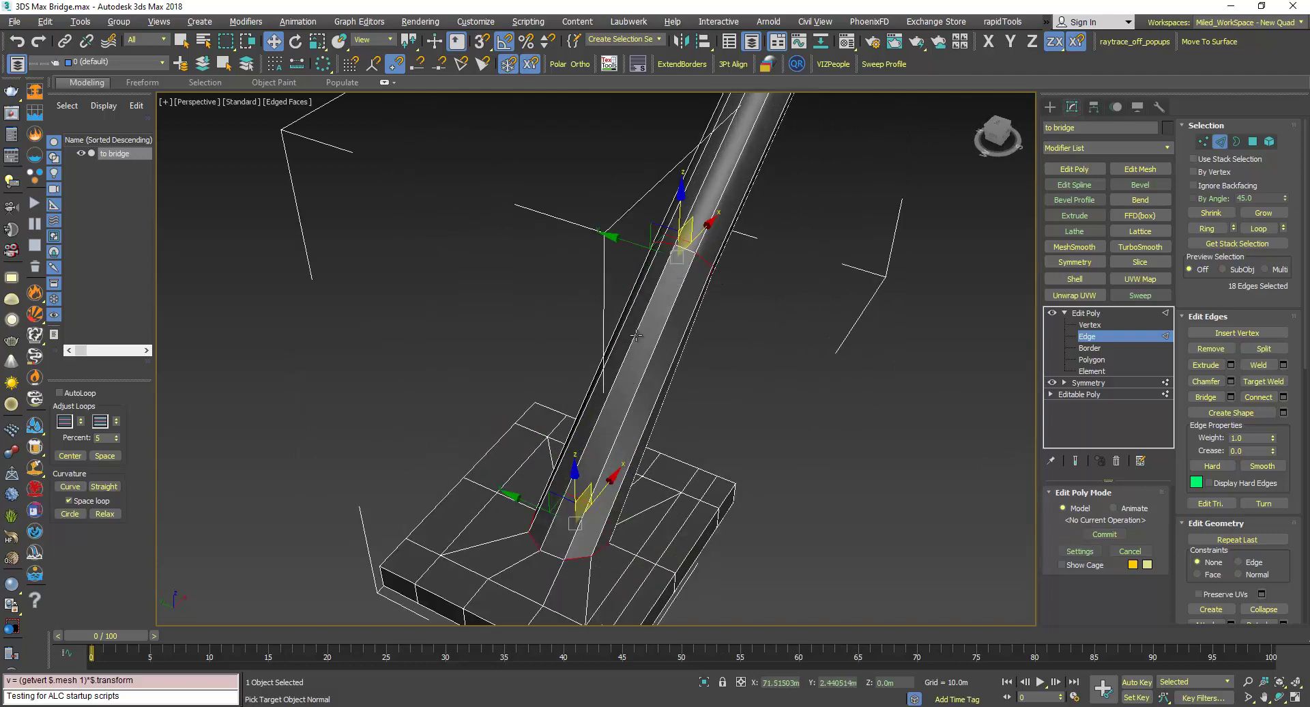
pyautogui.moveTo(631, 341); pyautogui.dragTo(642, 315, button='middle')
pyautogui.scroll(-2, 626, 326)
pyautogui.scroll(2, 621, 359)
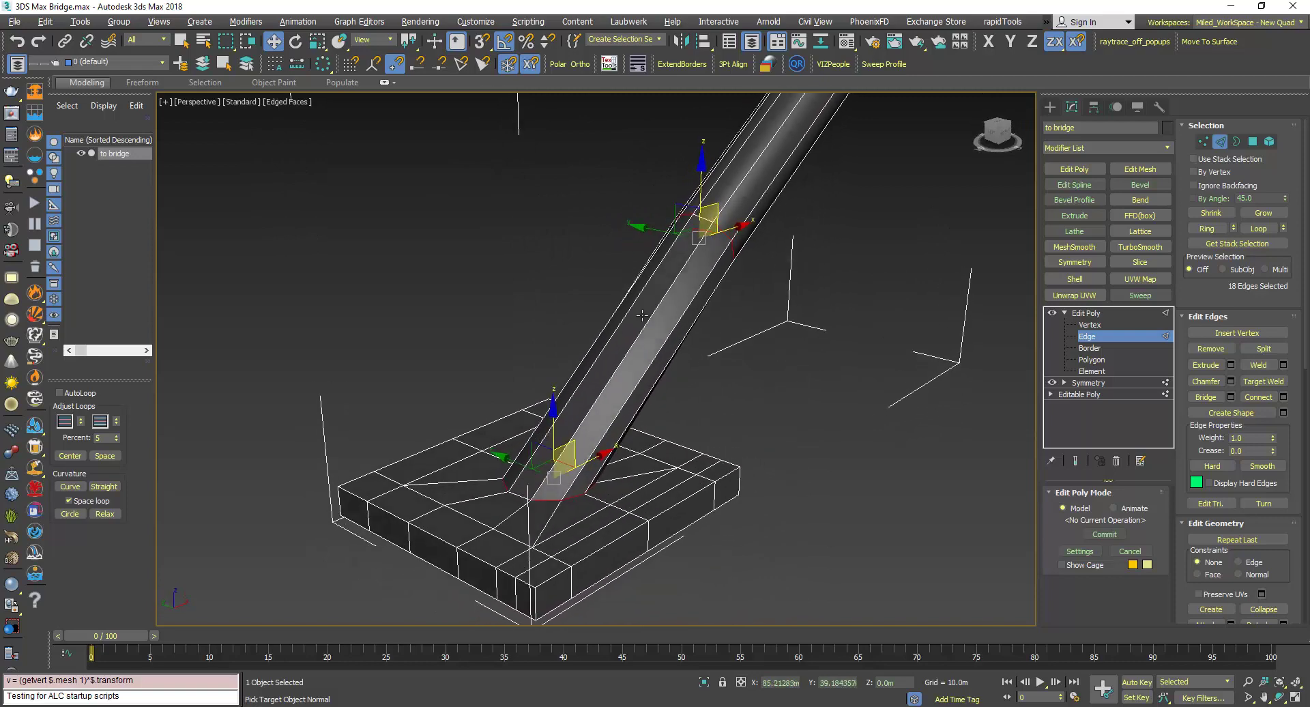
pyautogui.scroll(-4, 701, 408)
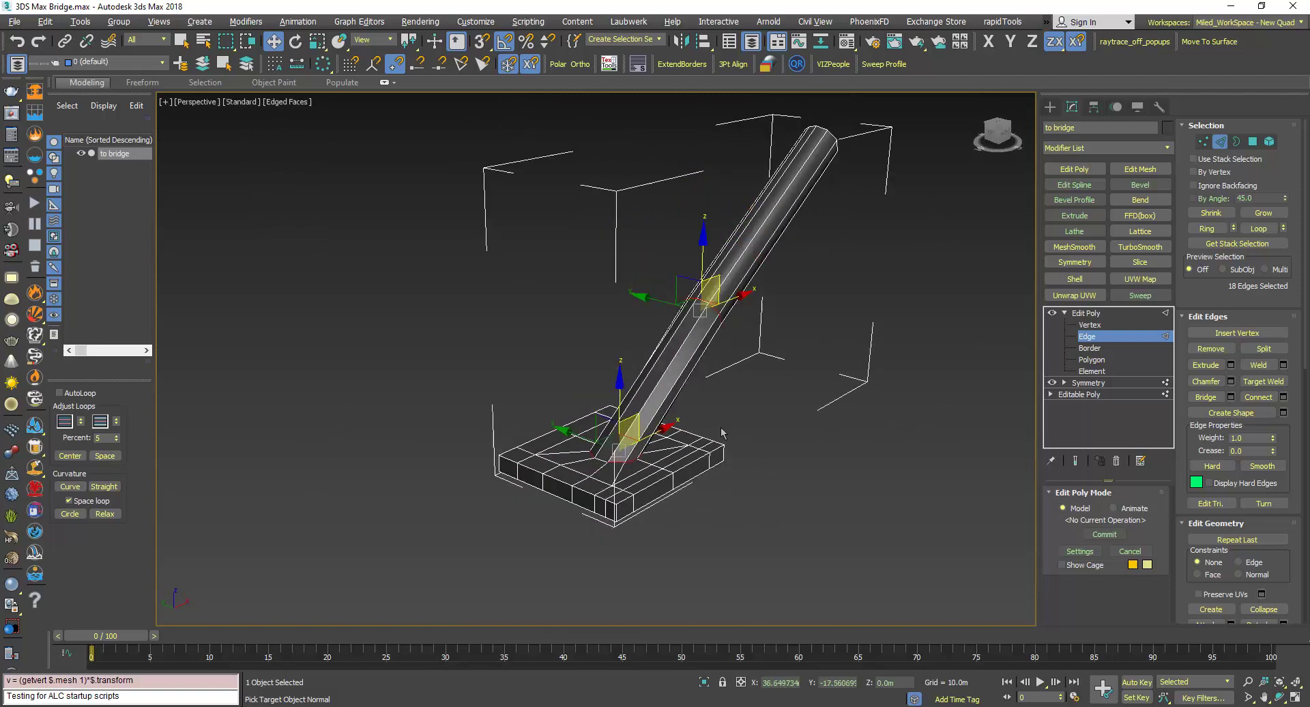